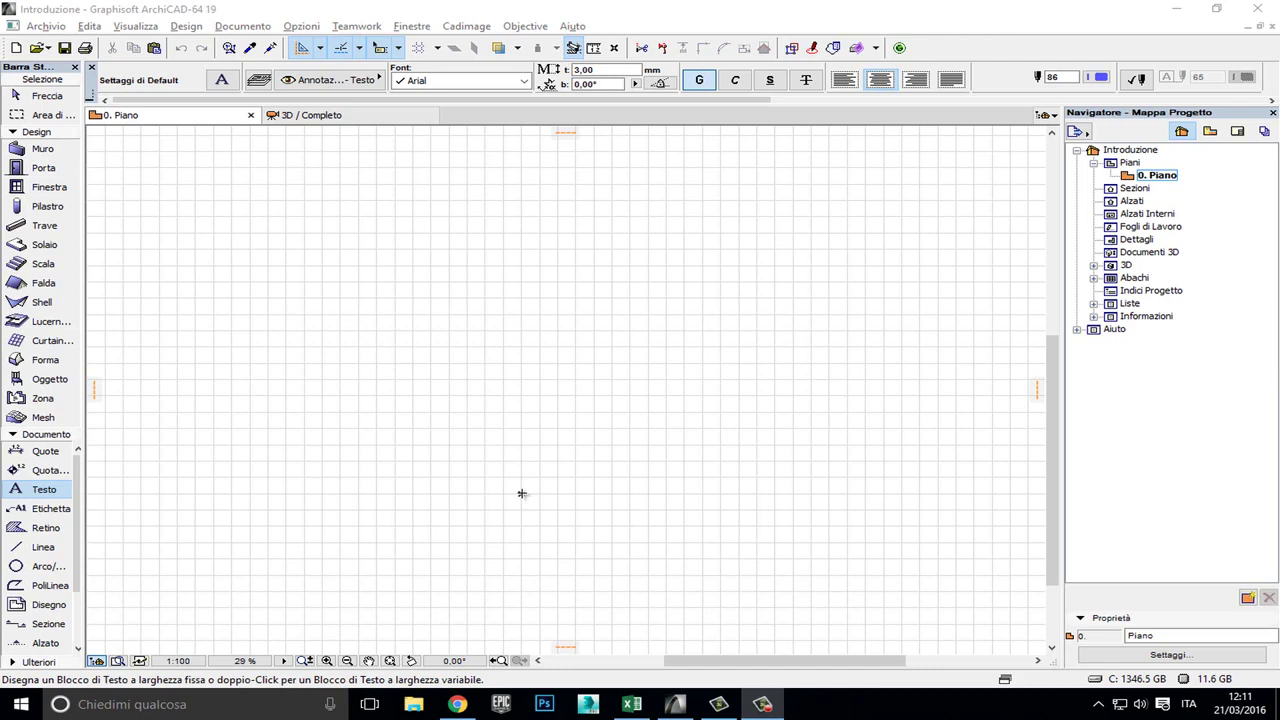
- After a test click on the empty plan, drag the Toolbox off the left edge so it floats top-left
click(519, 492)
key(shift)
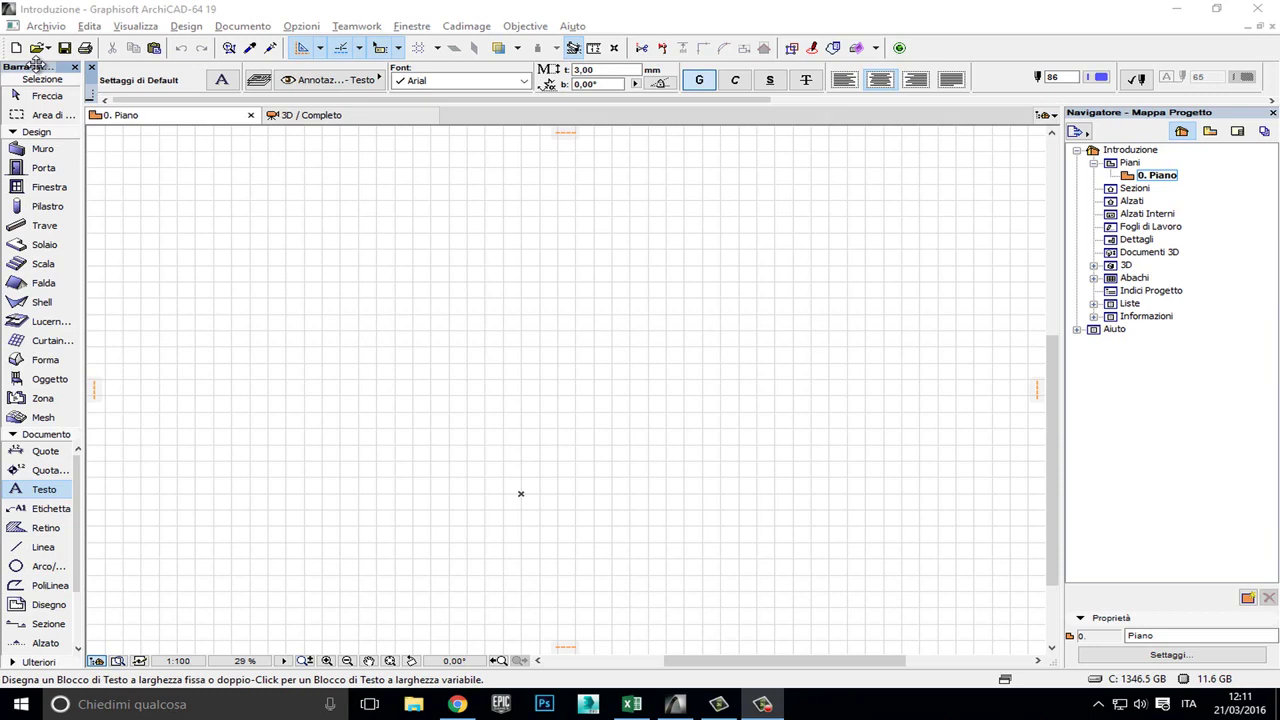
drag(37, 63, 72, 83)
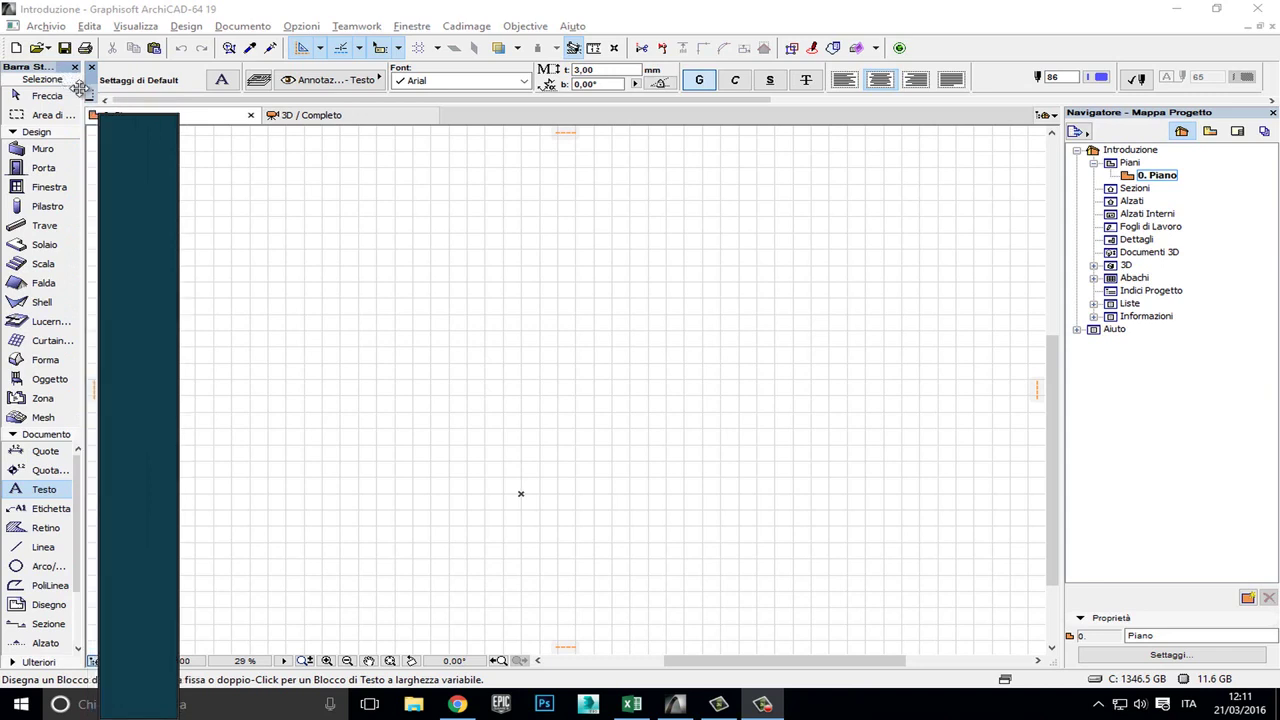
mouse_move(72, 83)
mouse_down()
mouse_move(174, 131)
mouse_move(88, 106)
mouse_move(80, 84)
mouse_move(37, 64)
mouse_up()
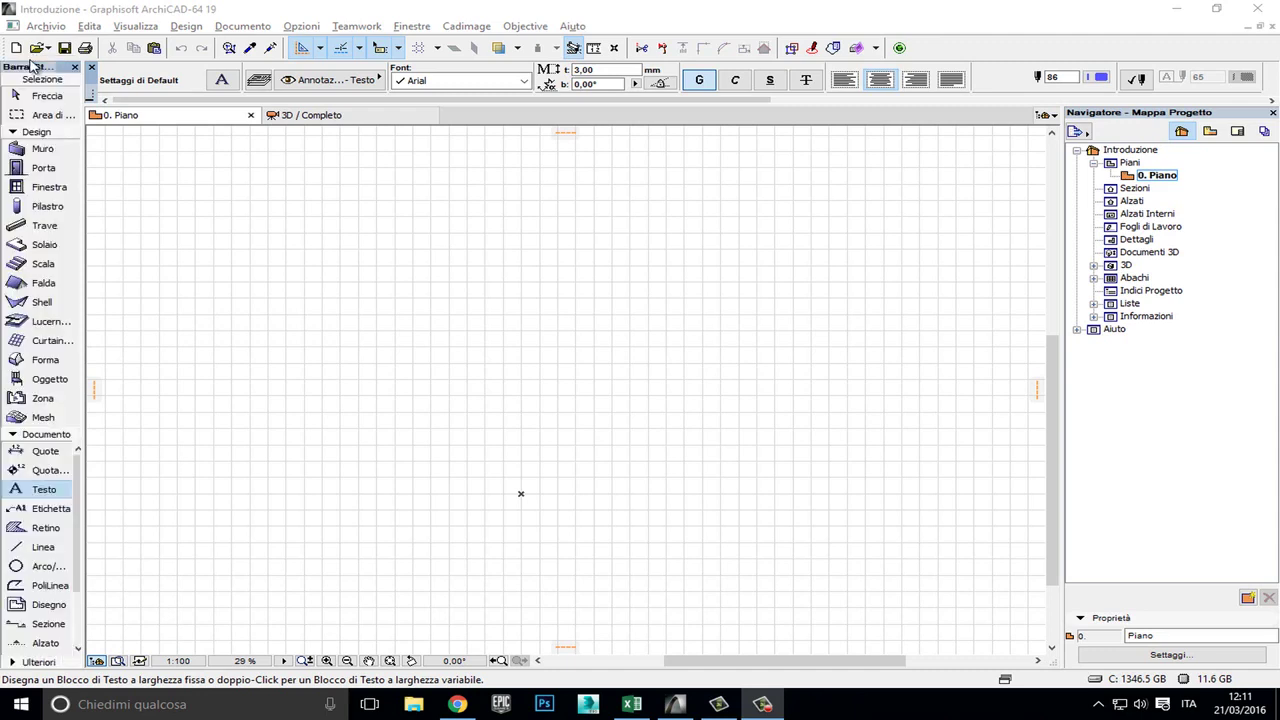
drag(31, 65, 33, 67)
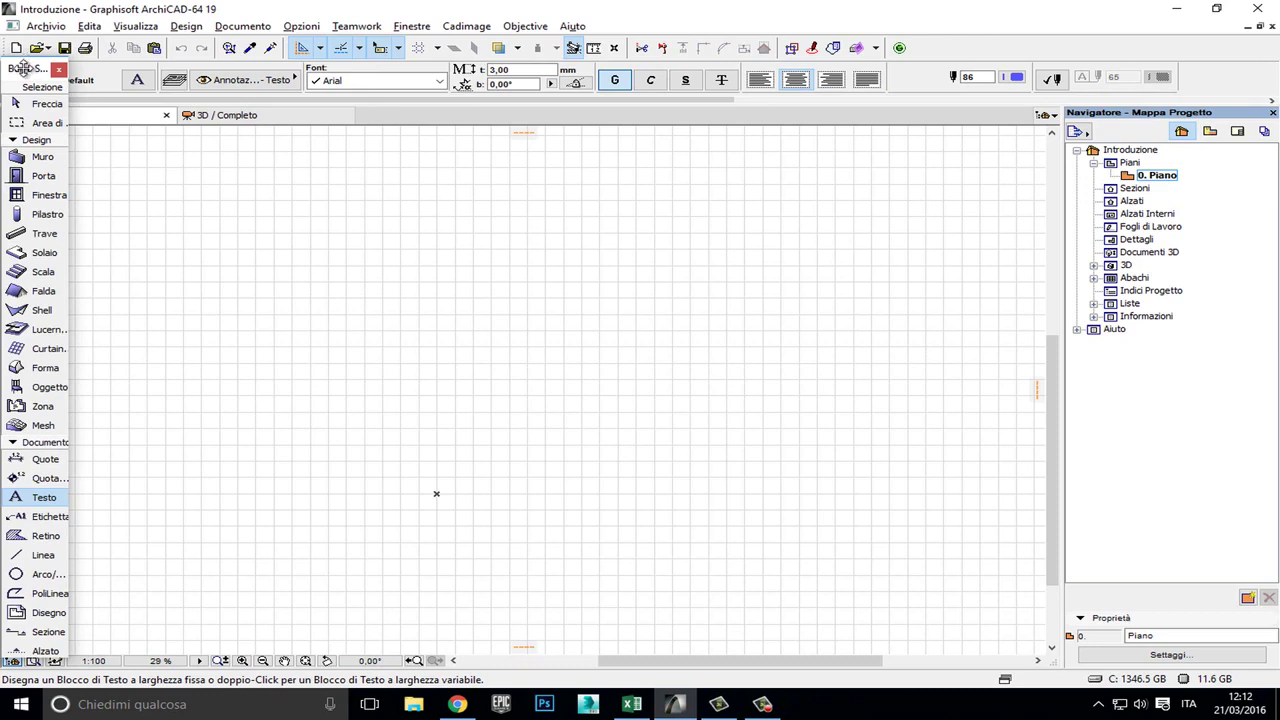
click(23, 67)
- Drag the floating Toolbox back to the left edge of the floor plan window so it docks
drag(23, 67, 6, 90)
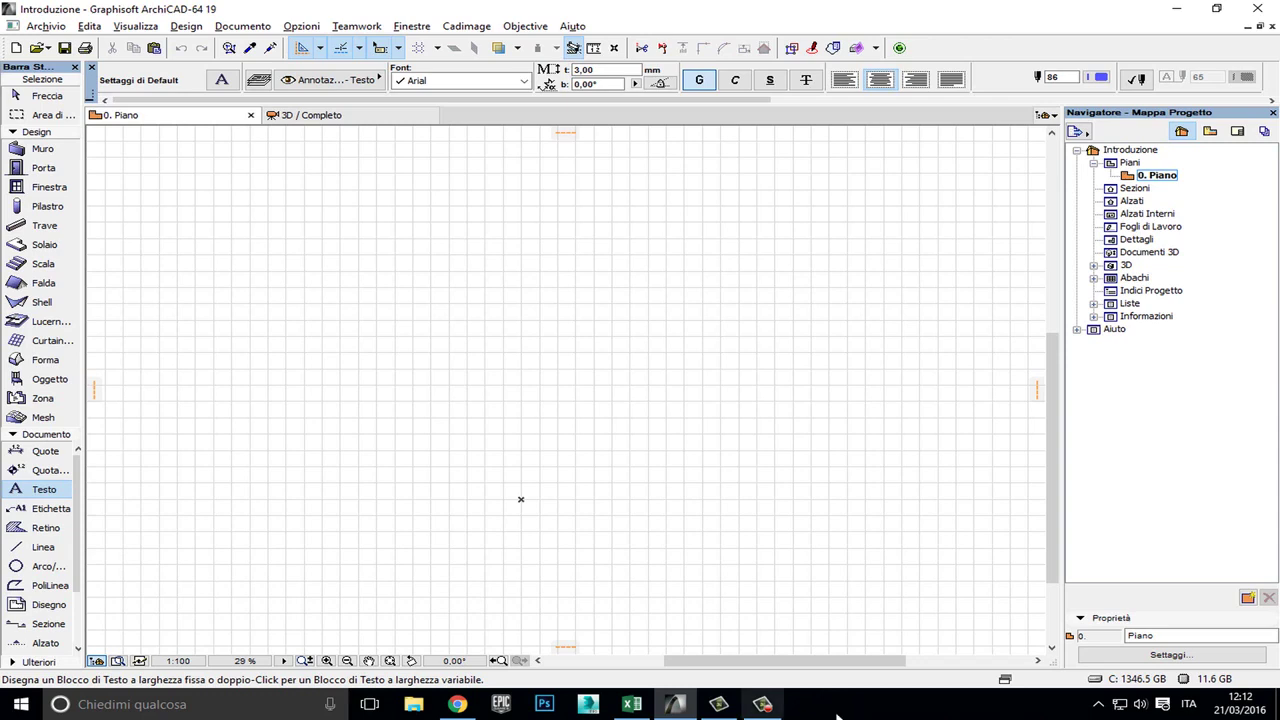
- Switch to another window from the Windows taskbar, leaving ArchiCAD inactive
click(765, 708)
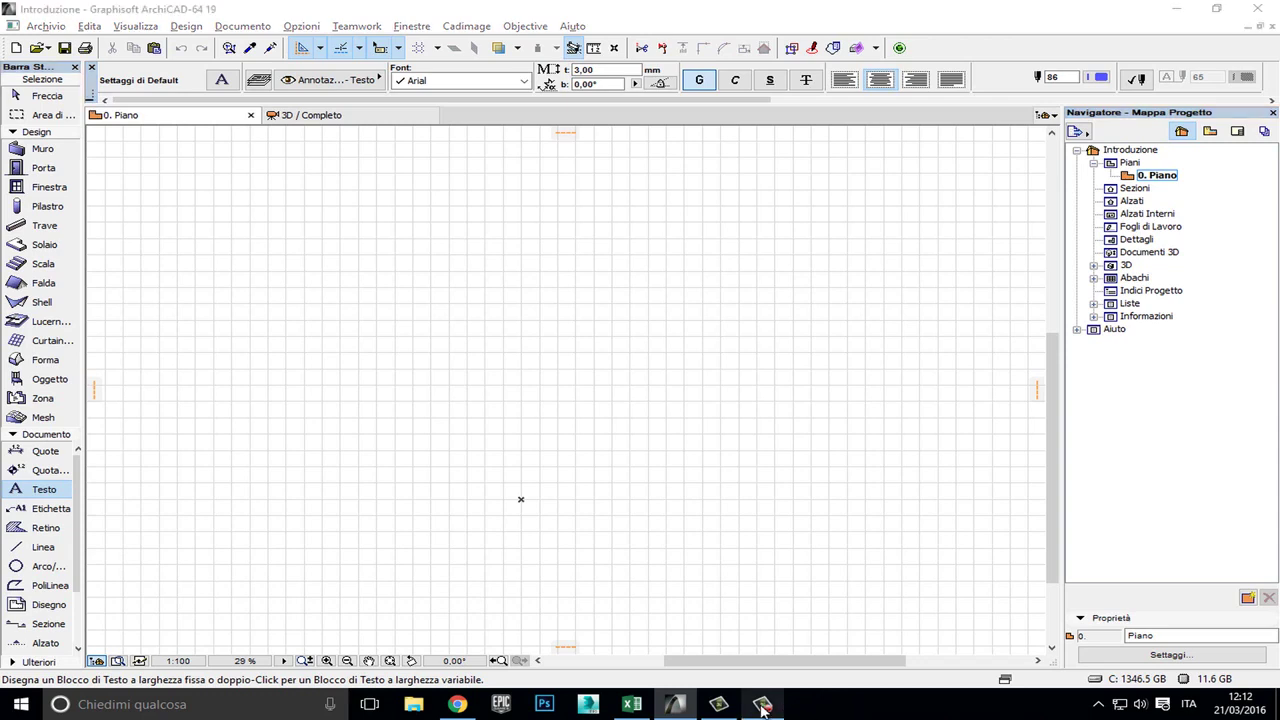